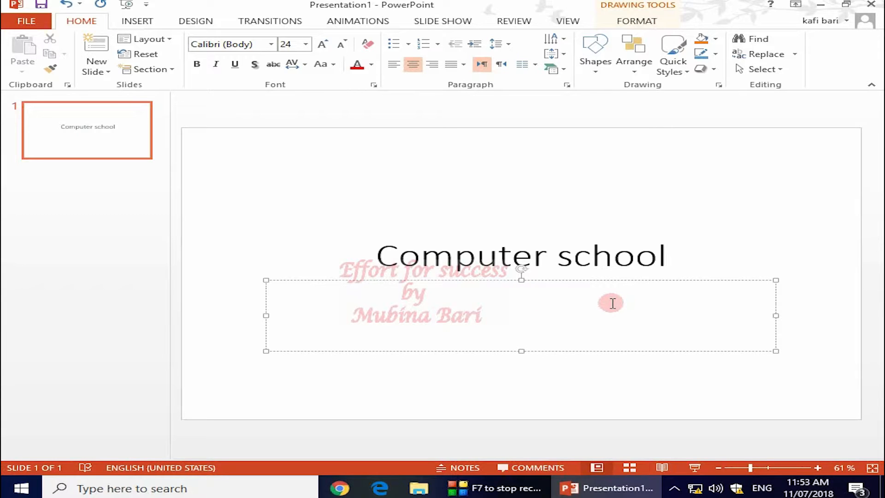
- Fill the subtitle of the title slide with three lines: "MS office", "Graphic designing" and "Web designing"
text(MS office)
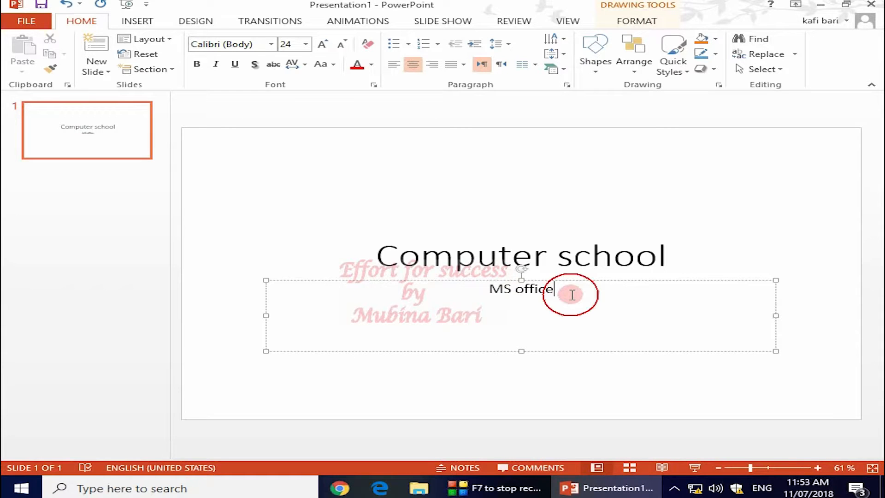
key(Return)
text(Graphic designing)
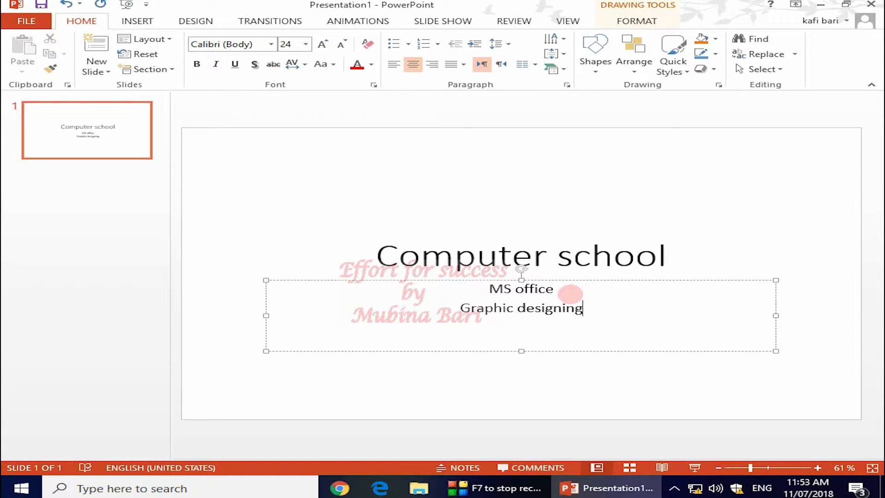
key(Return)
text(Web designing)
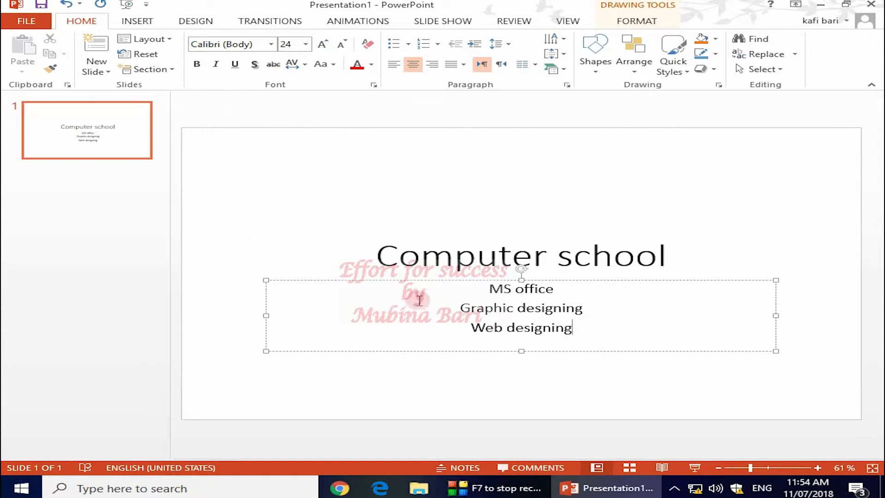
- Add a second slide with the Two Content layout and compare it with the first slide
click(107, 74)
click(109, 76)
click(109, 74)
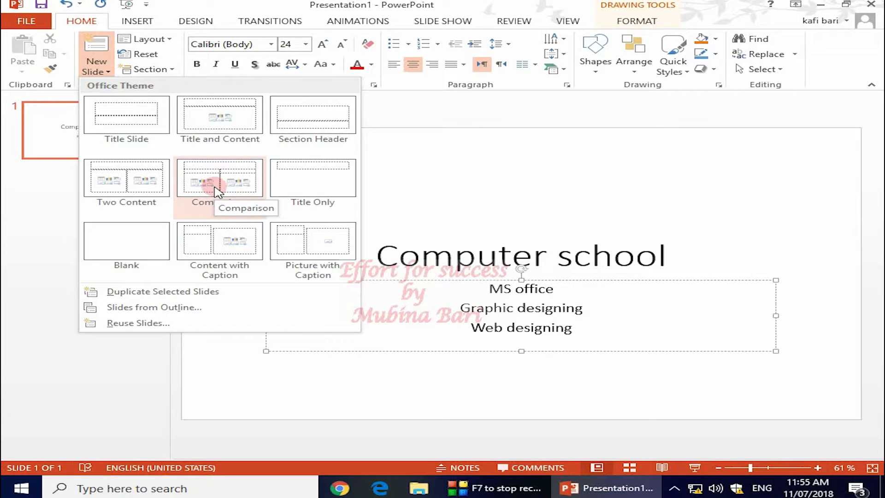
click(146, 187)
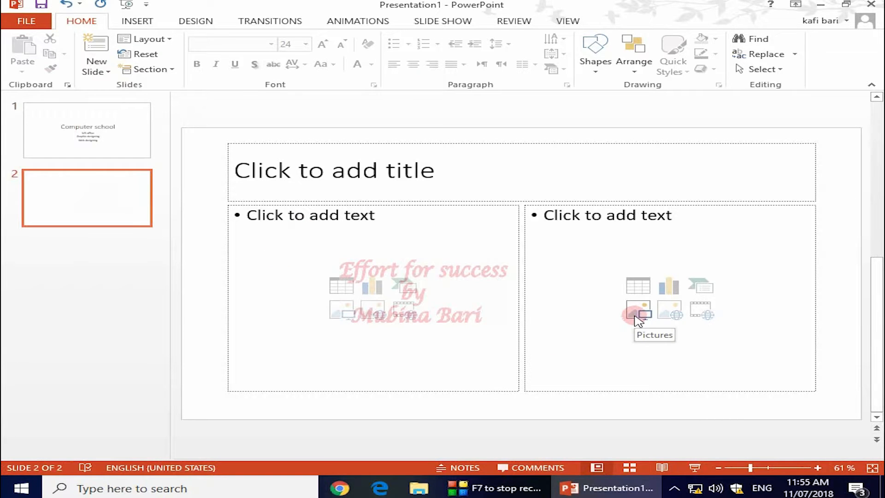
click(118, 141)
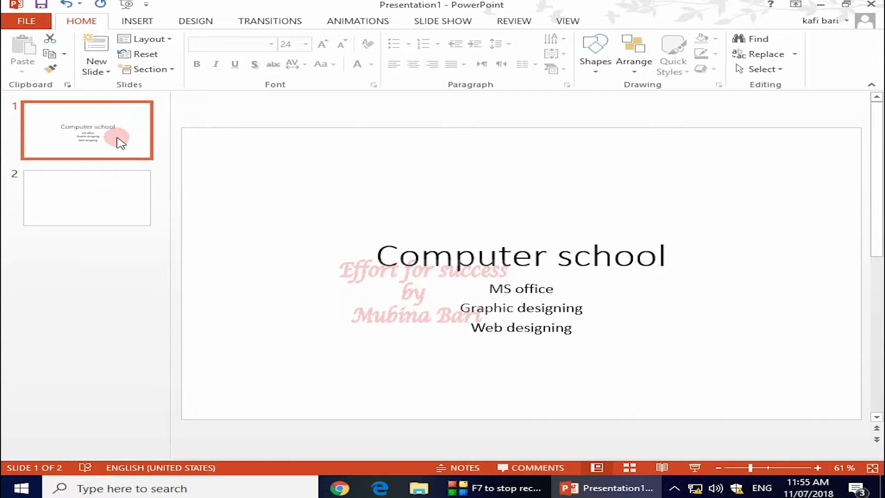
click(108, 203)
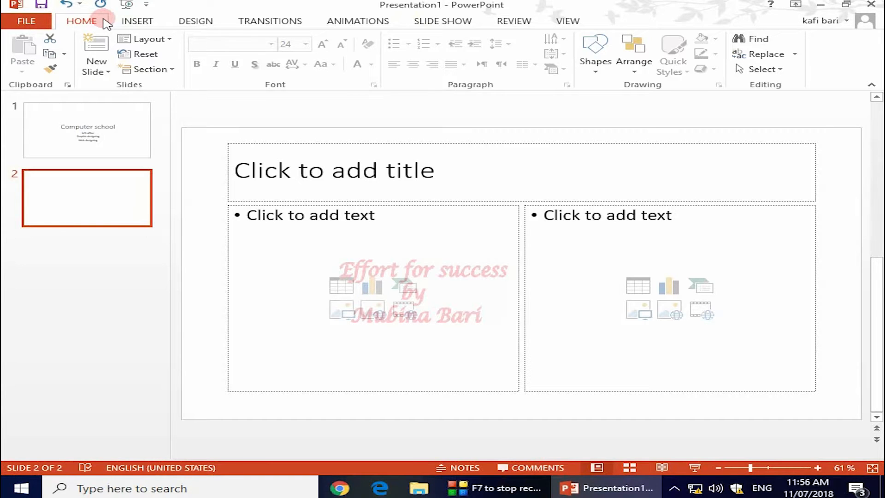
- Copy the title "Computer school" from slide 1 and paste it into the title placeholder of slide 2
click(51, 56)
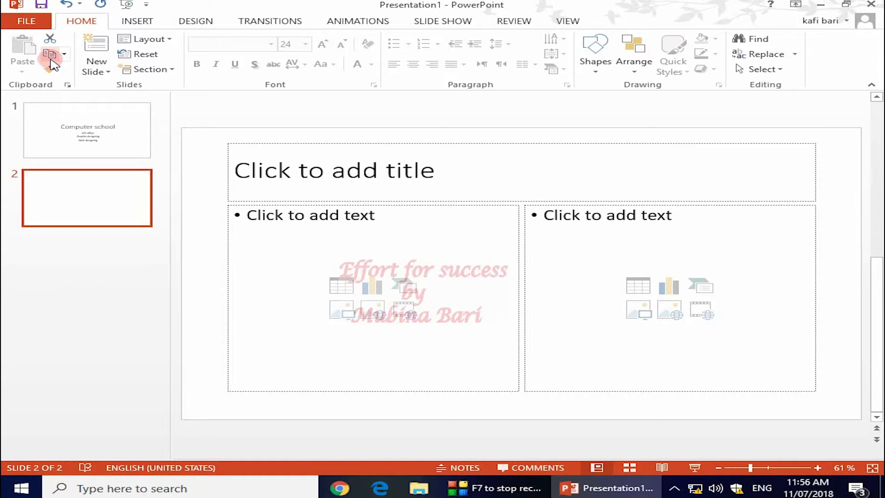
click(71, 134)
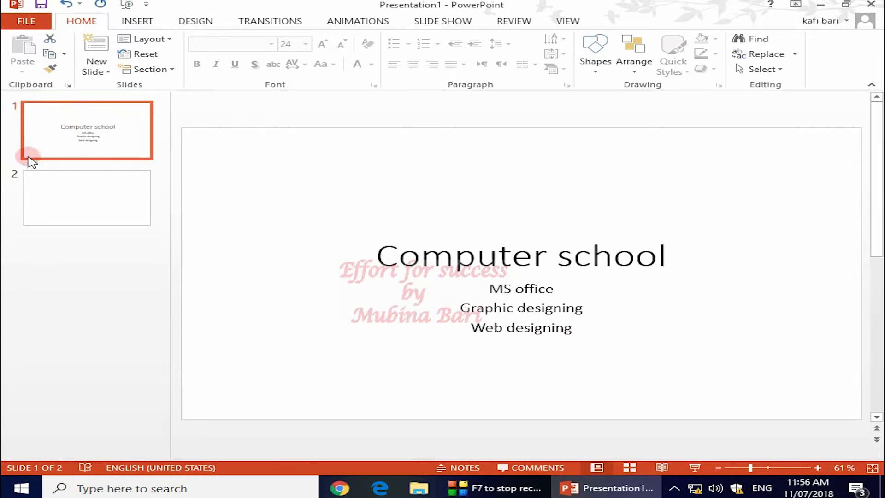
click(420, 253)
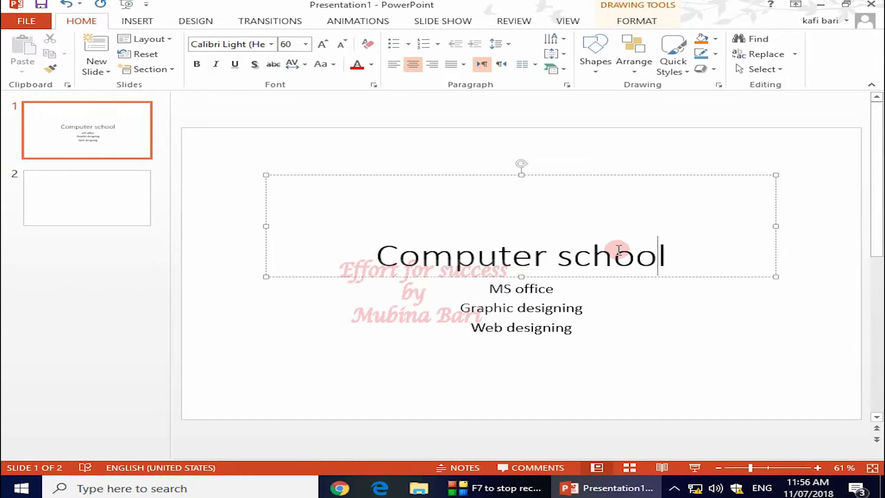
click(387, 255)
drag(389, 255, 668, 255)
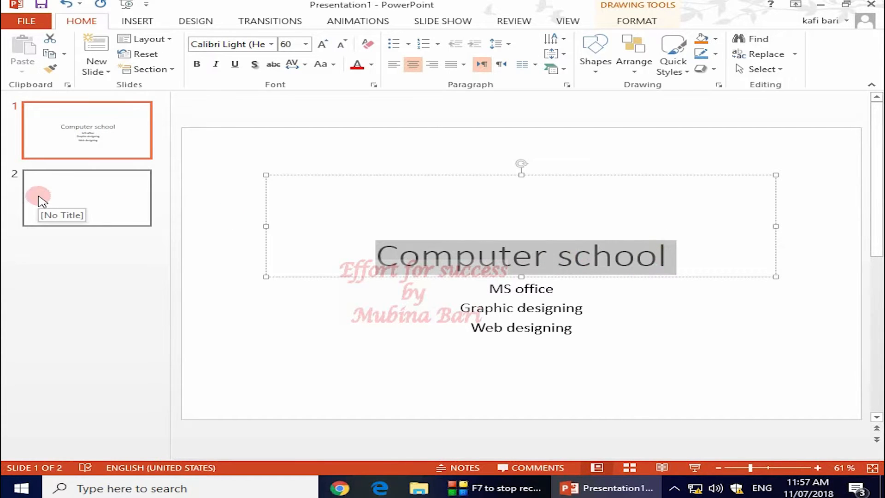
click(49, 55)
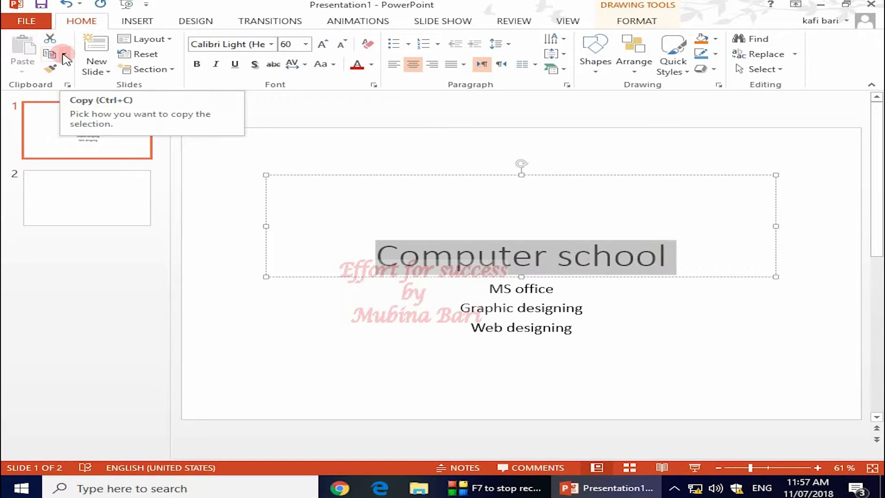
click(64, 57)
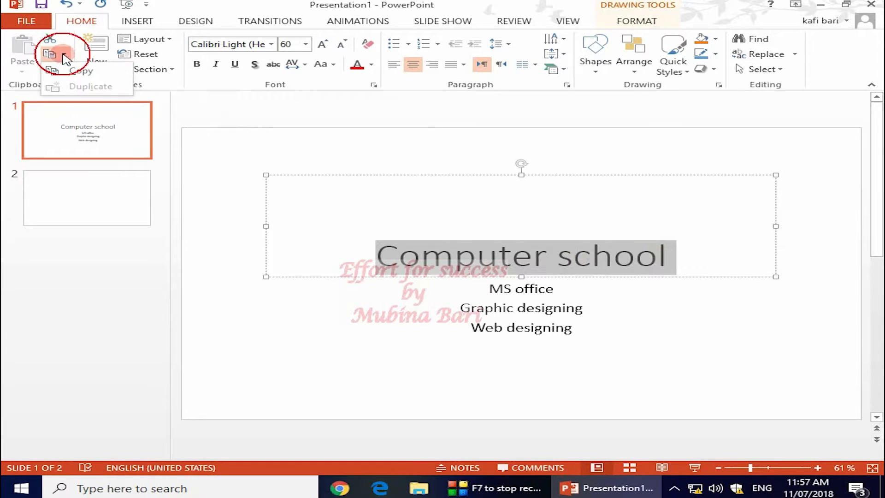
click(76, 202)
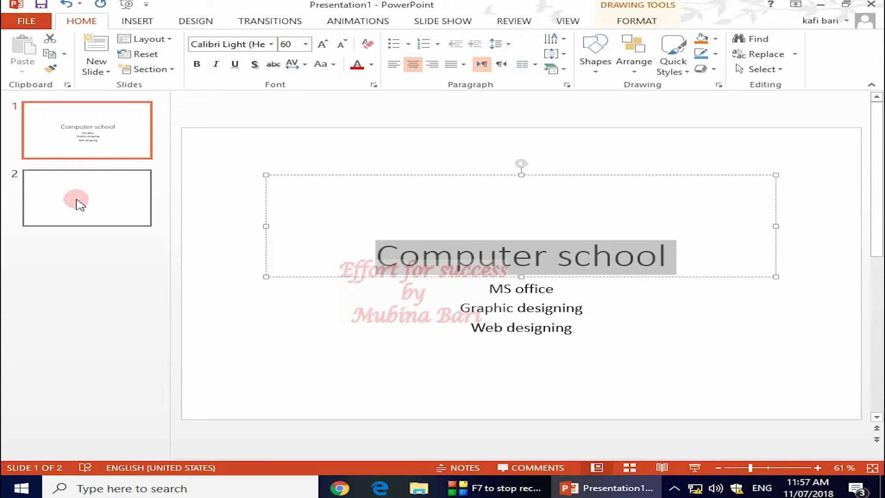
click(77, 202)
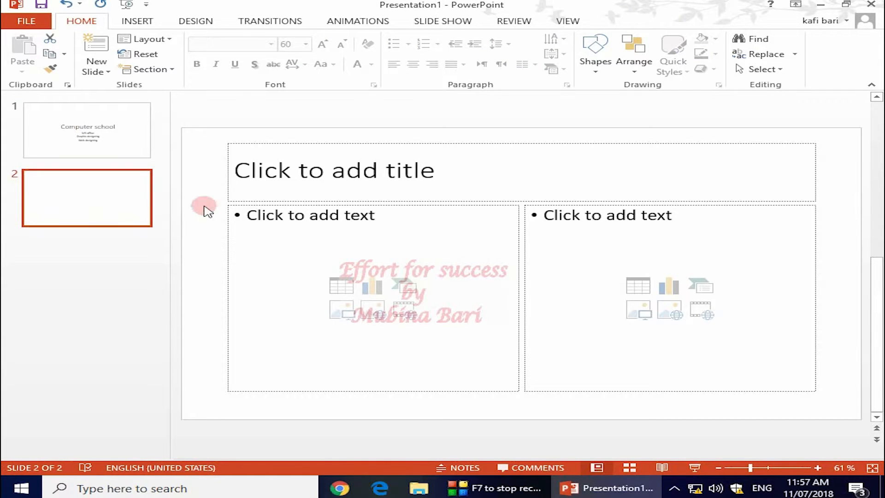
click(243, 170)
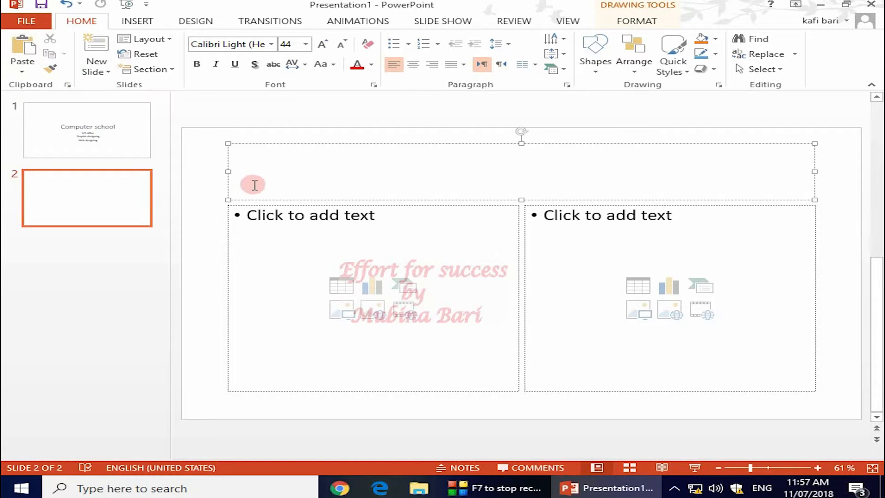
click(21, 51)
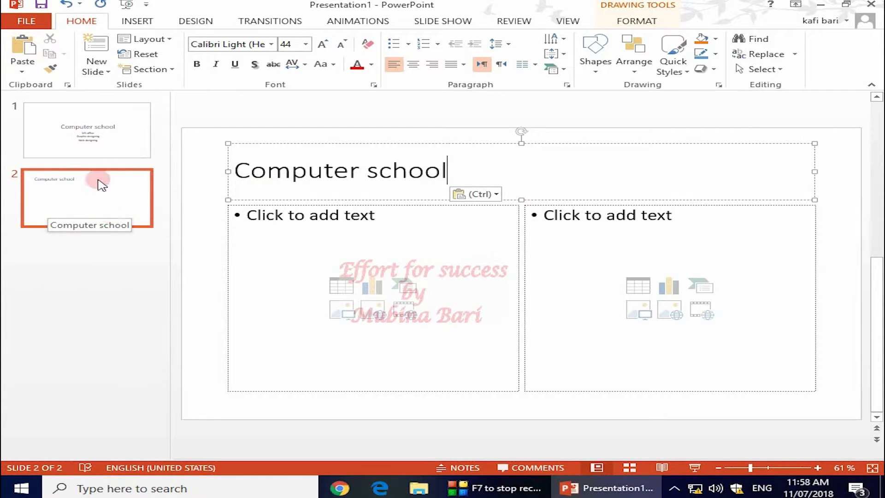
- Cut the "MS office" line from slide 1's subtitle and paste it into the left content placeholder of slide 2
click(56, 191)
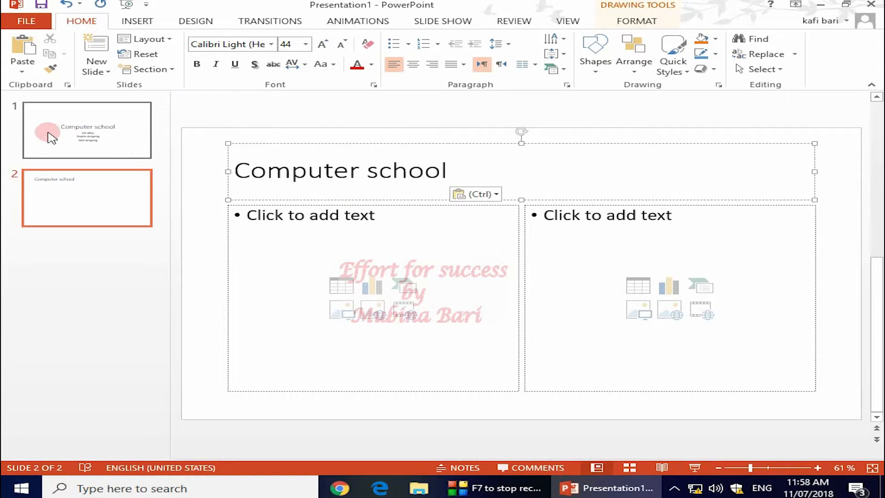
click(82, 146)
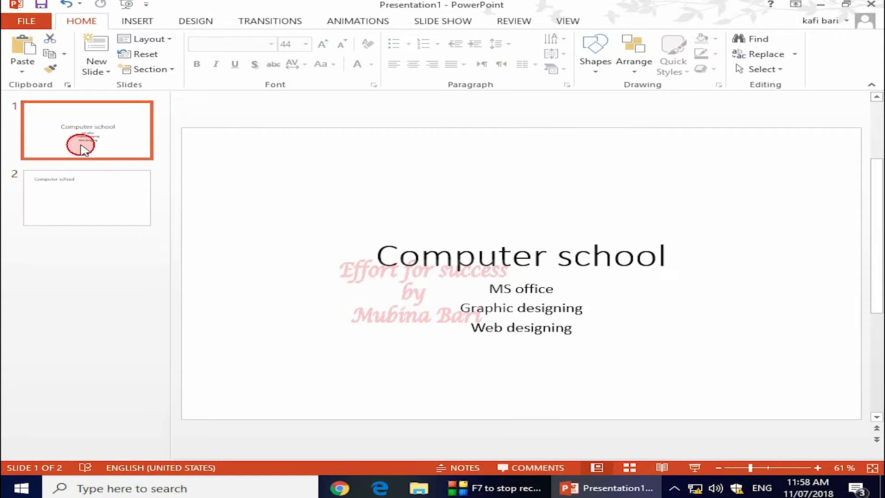
click(487, 289)
drag(488, 289, 558, 287)
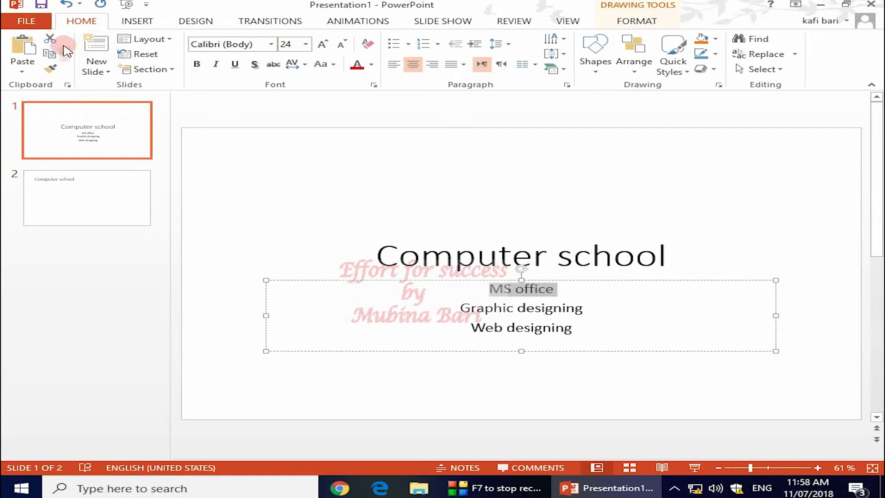
click(50, 39)
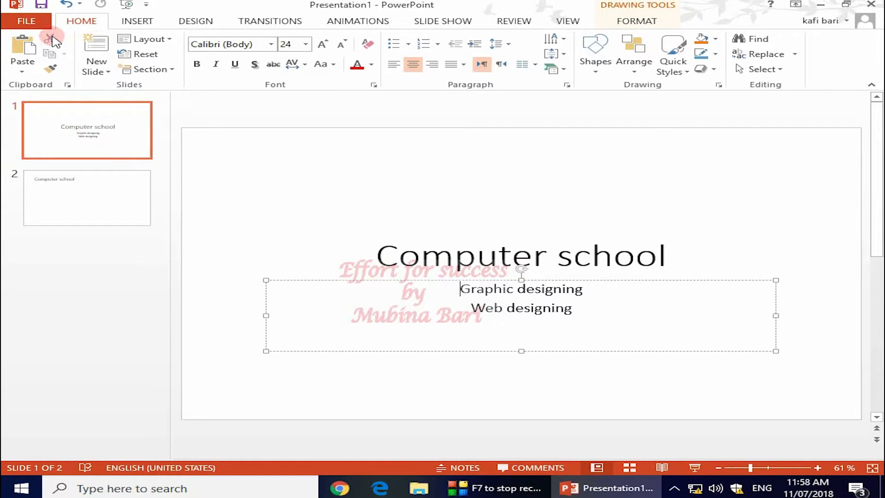
click(93, 206)
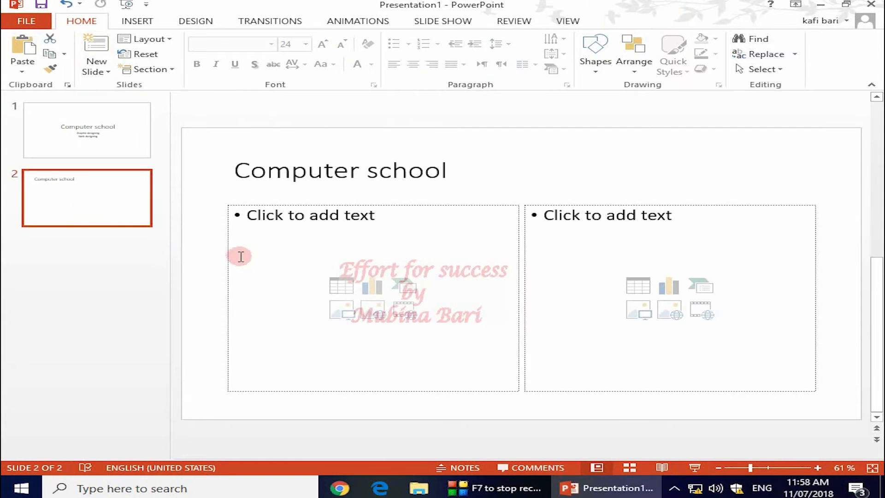
click(245, 218)
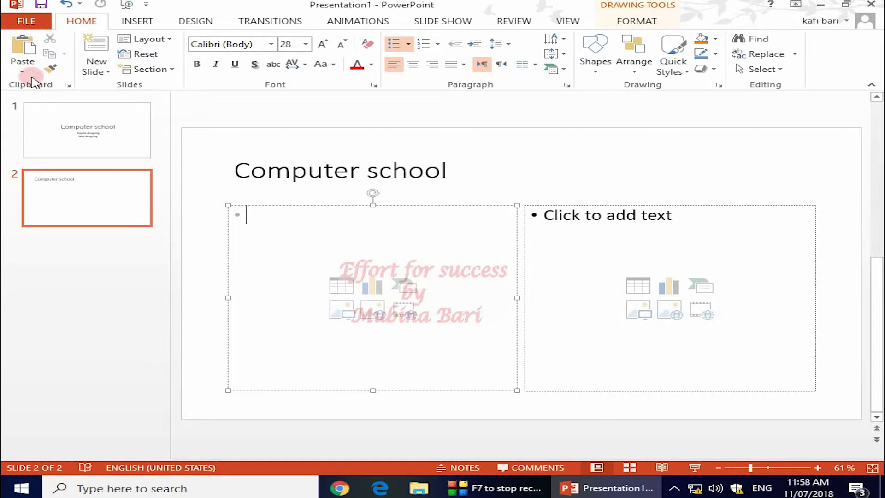
click(22, 46)
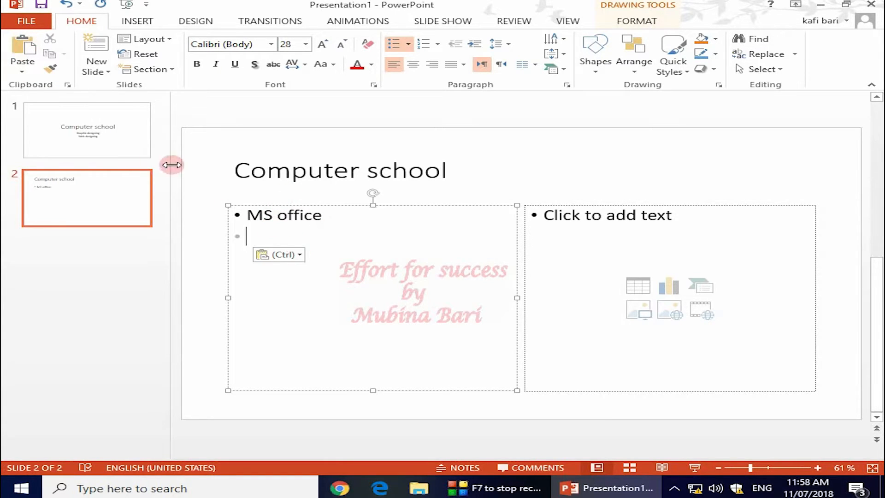
- Copy the "Web designing" line in slide 1's subtitle and paste it twice in the same text box
click(107, 146)
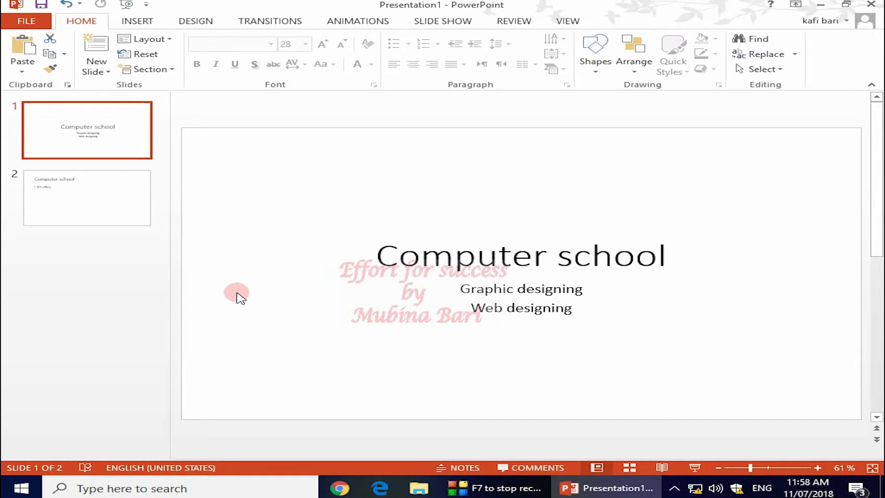
click(548, 312)
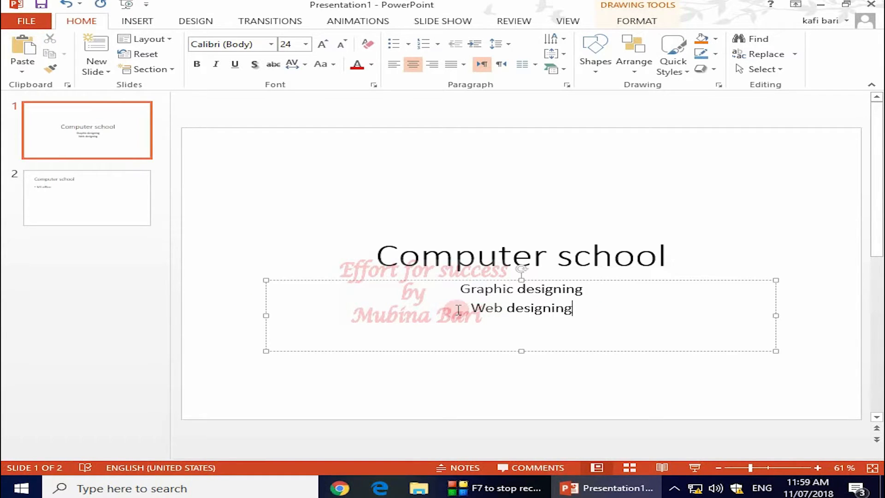
mouse_move(472, 308)
mouse_down()
mouse_move(586, 314)
mouse_move(475, 308)
mouse_up()
click(586, 314)
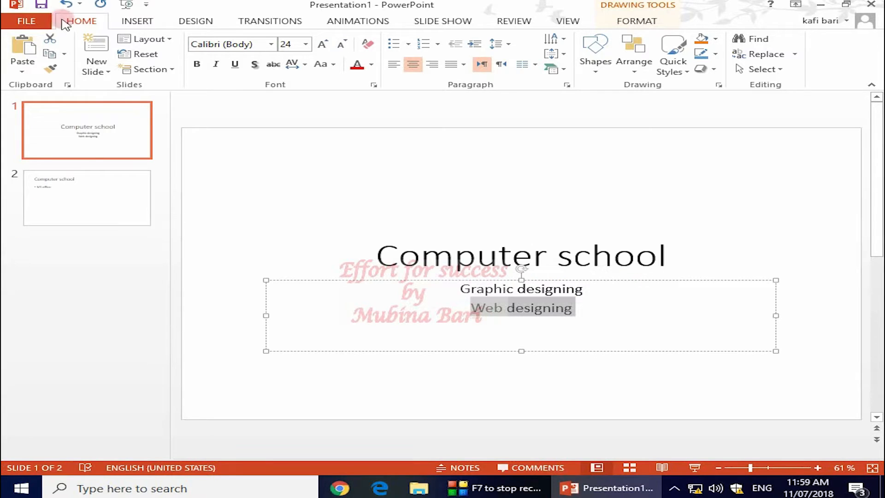
click(65, 55)
click(74, 70)
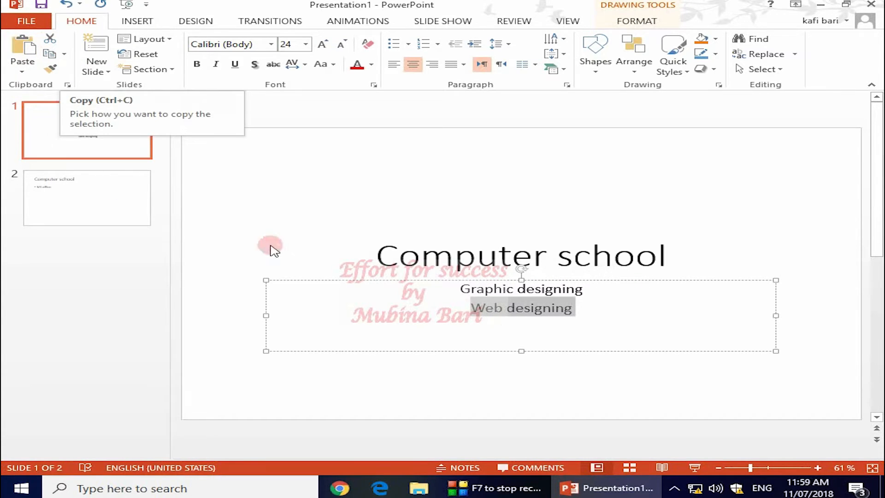
click(478, 316)
key(ctrl+v)
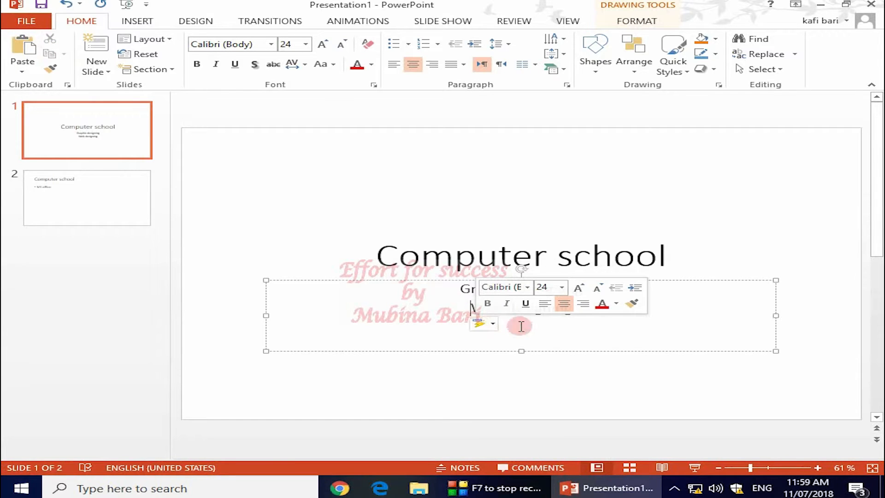
click(27, 50)
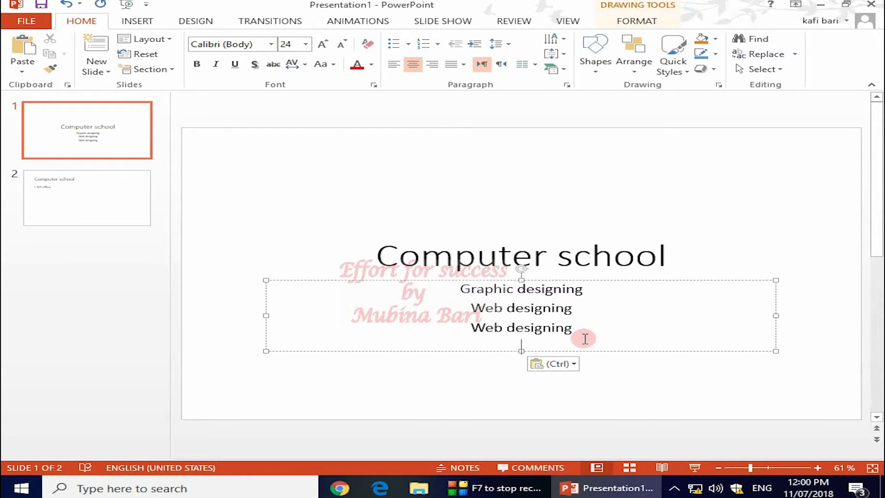
key(ctrl+v)
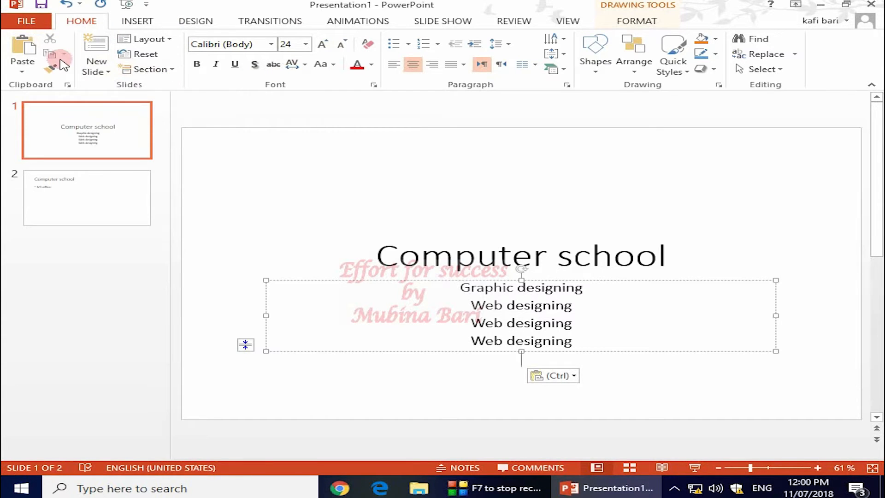
click(108, 73)
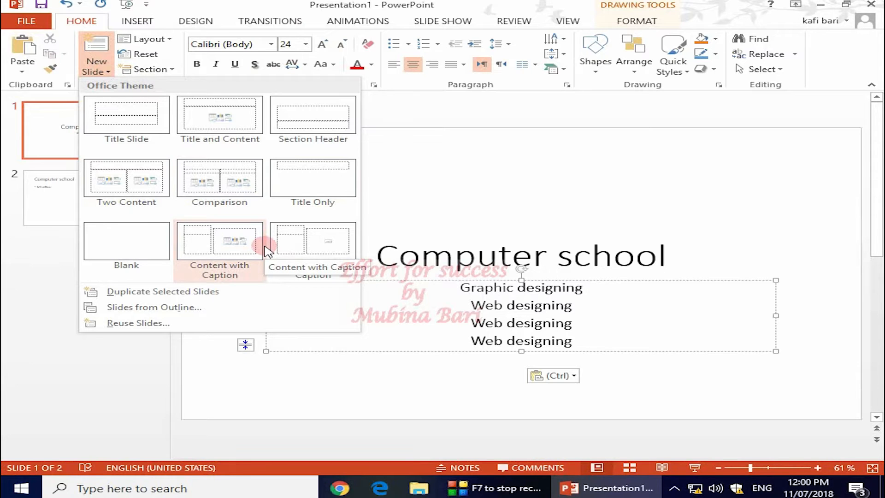
click(435, 180)
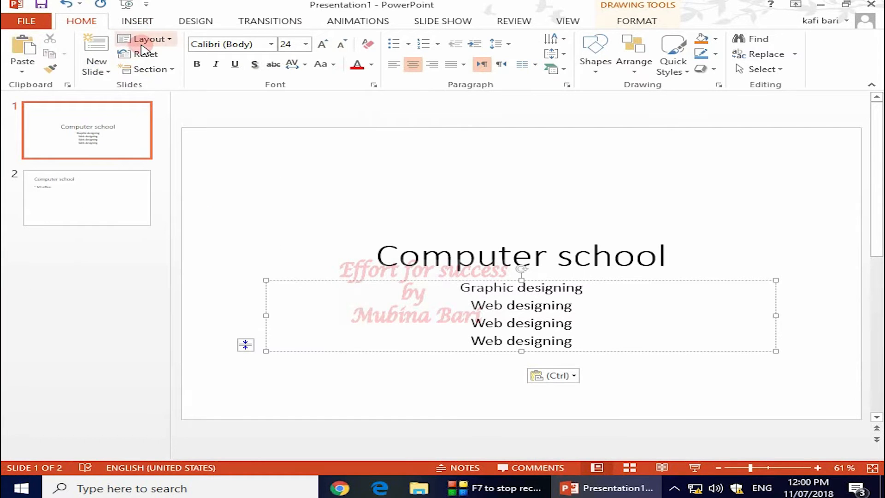
click(169, 41)
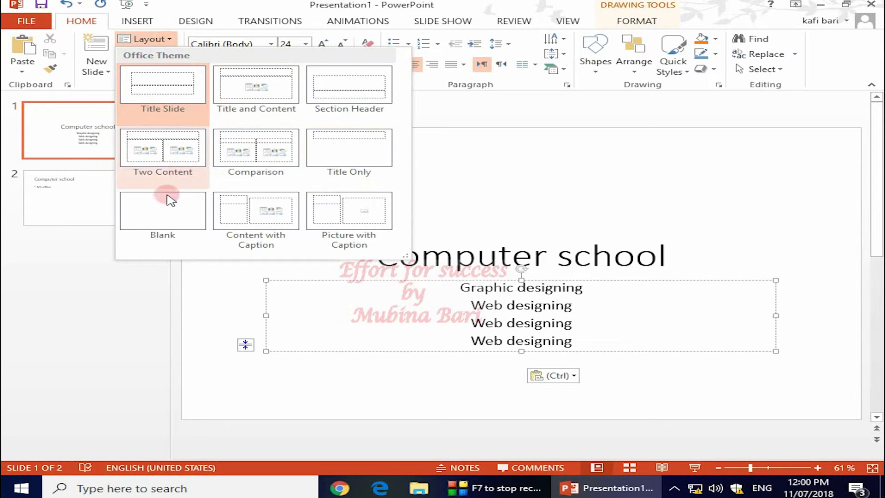
click(115, 149)
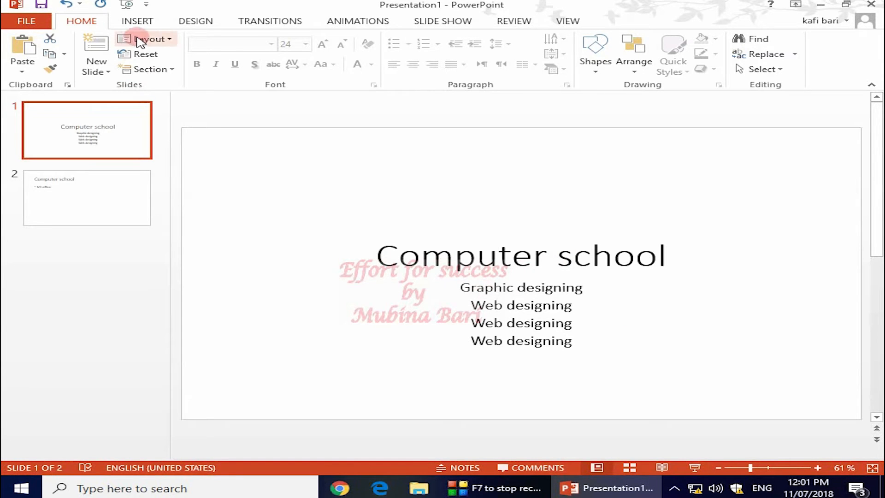
- Apply the Two Content layout to slide 1 and copy its "Graphic designing" line into the empty right content placeholder
click(168, 39)
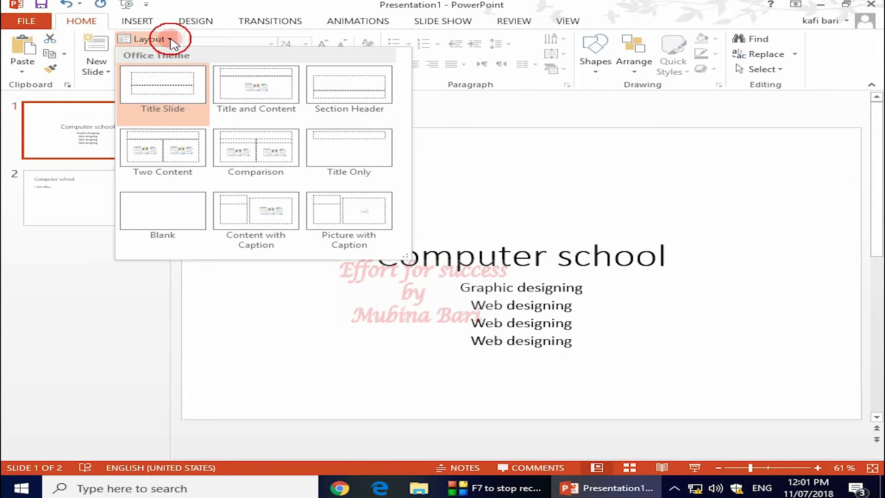
click(173, 151)
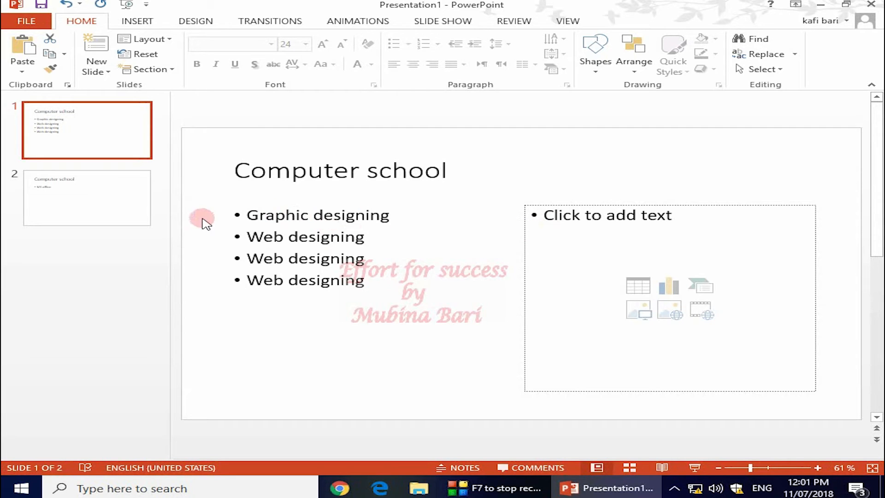
triple_click(240, 214)
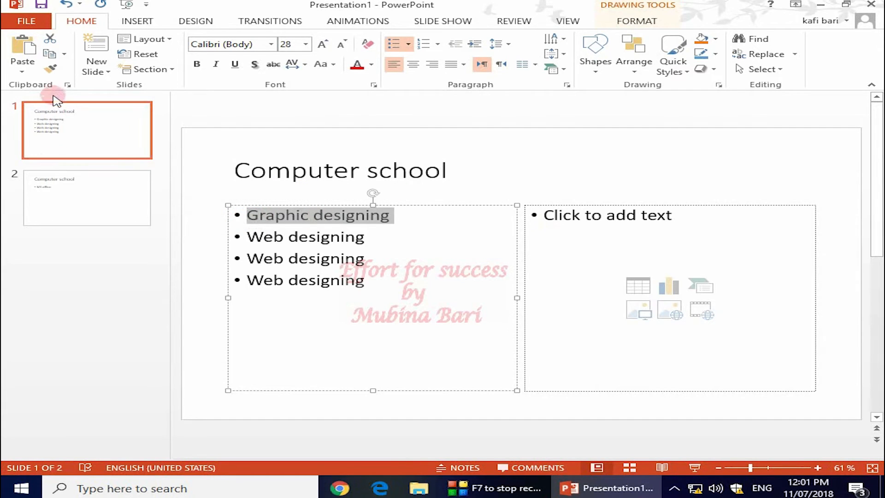
click(554, 235)
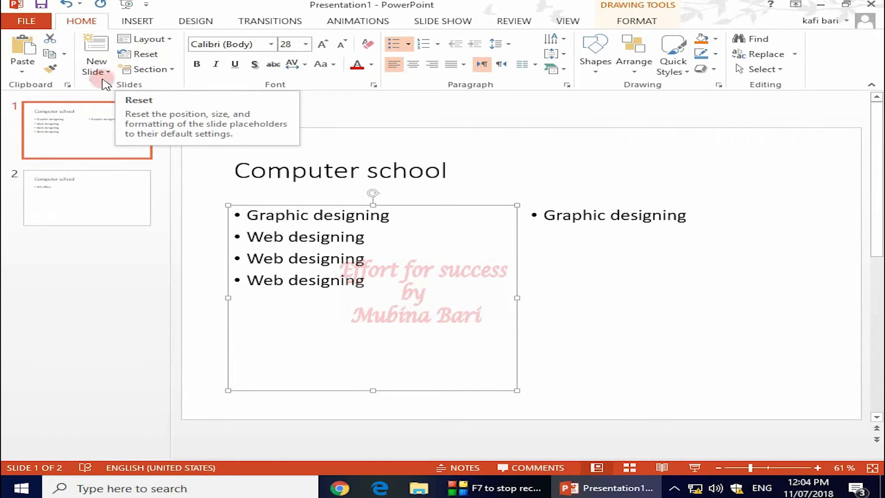
- Move slide 1's left content placeholder toward the slide's lower right, then reset the slide's placeholders to their default positions
click(235, 206)
drag(235, 206, 491, 237)
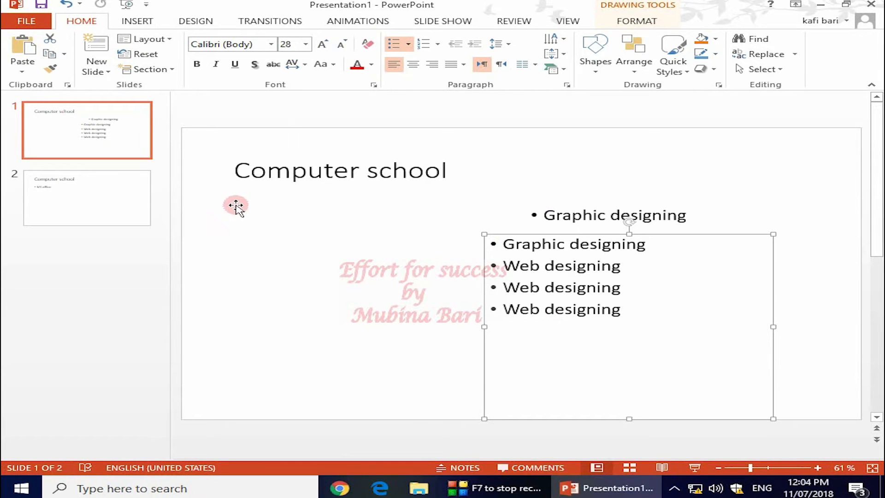
click(125, 55)
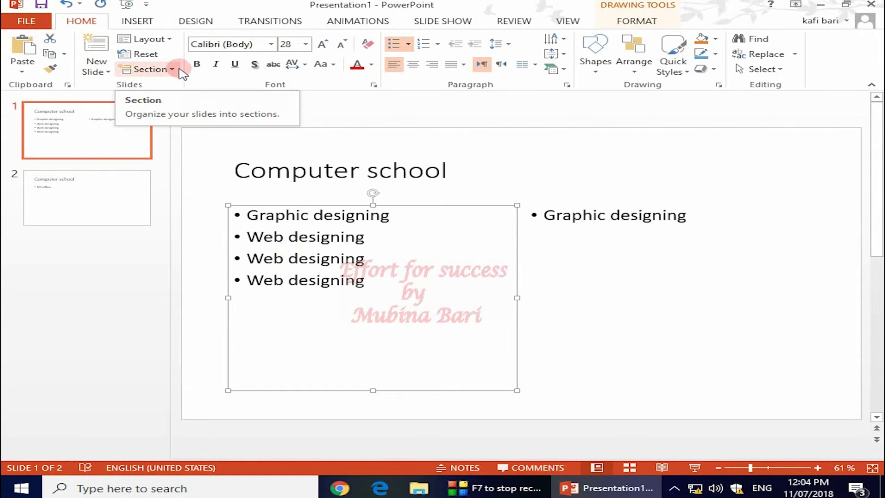
- Add three new slides with the Title Slide layout after slide 1
click(99, 69)
click(99, 68)
click(97, 69)
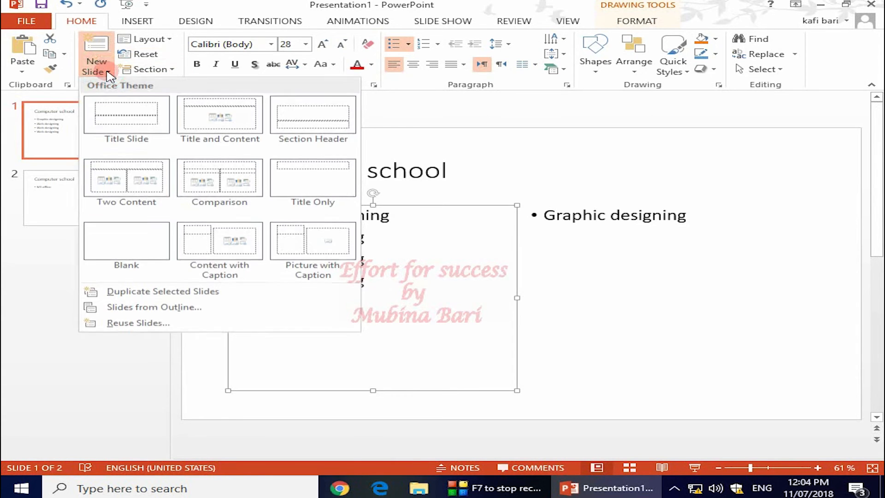
click(127, 121)
click(45, 242)
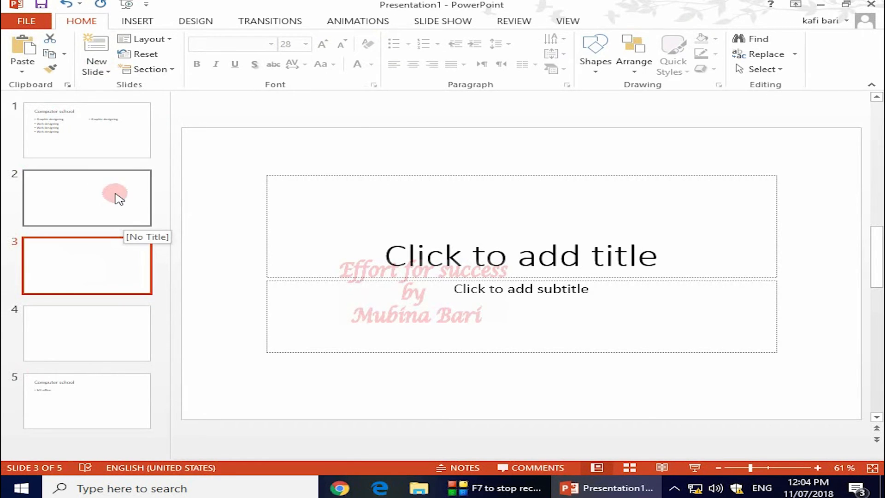
- Add a section starting at slide 1
click(39, 114)
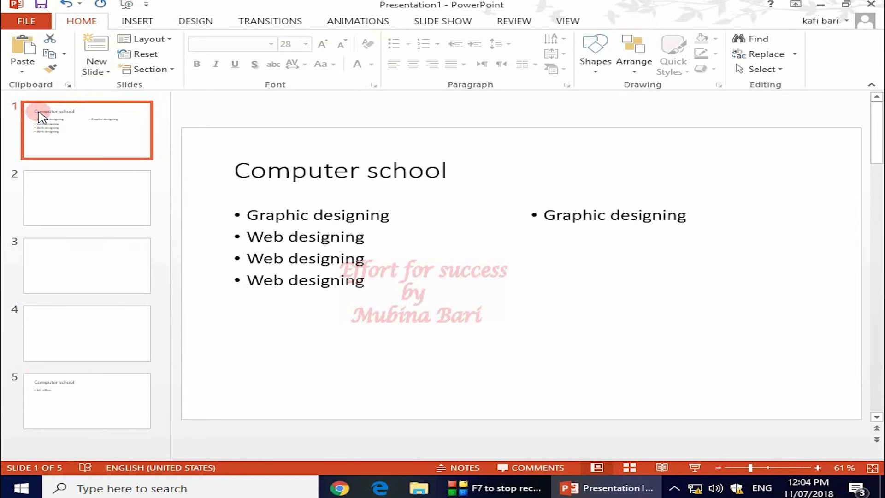
click(172, 69)
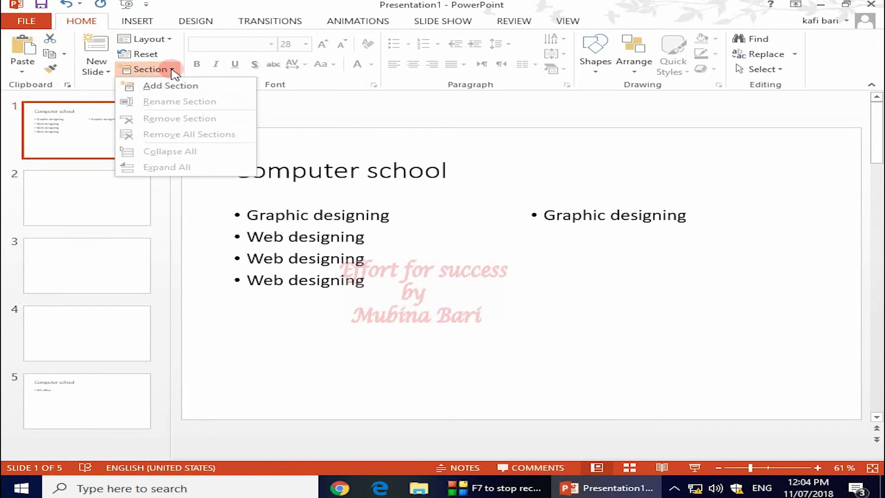
click(175, 86)
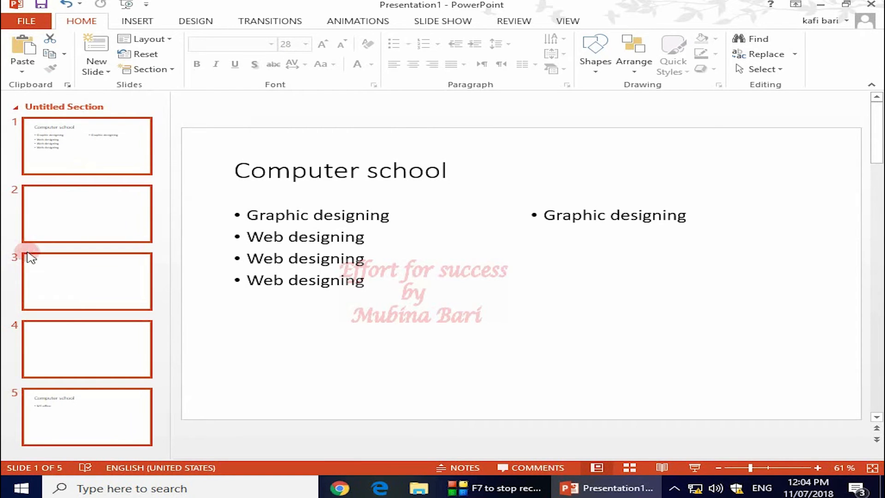
- Add a second section starting at slide 3
click(32, 276)
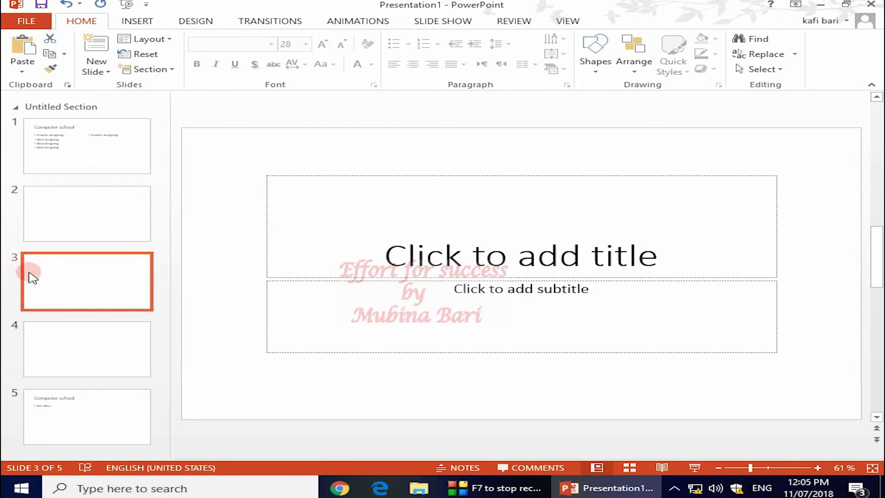
click(172, 70)
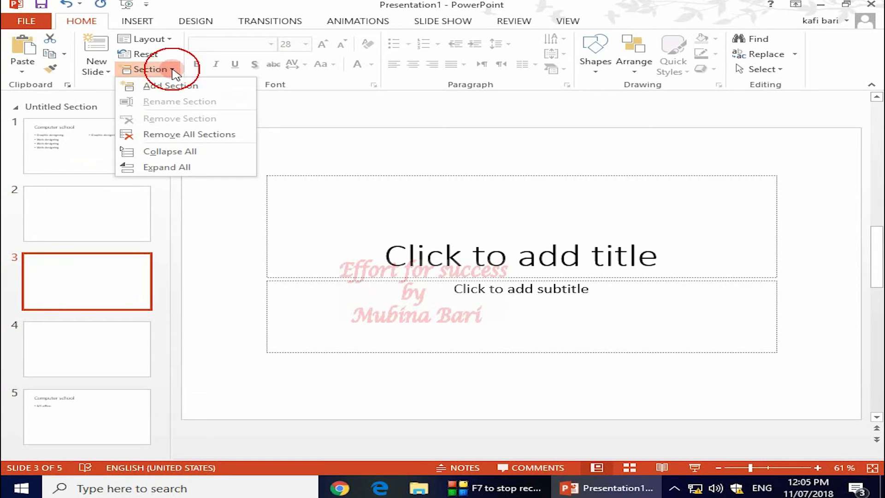
click(171, 86)
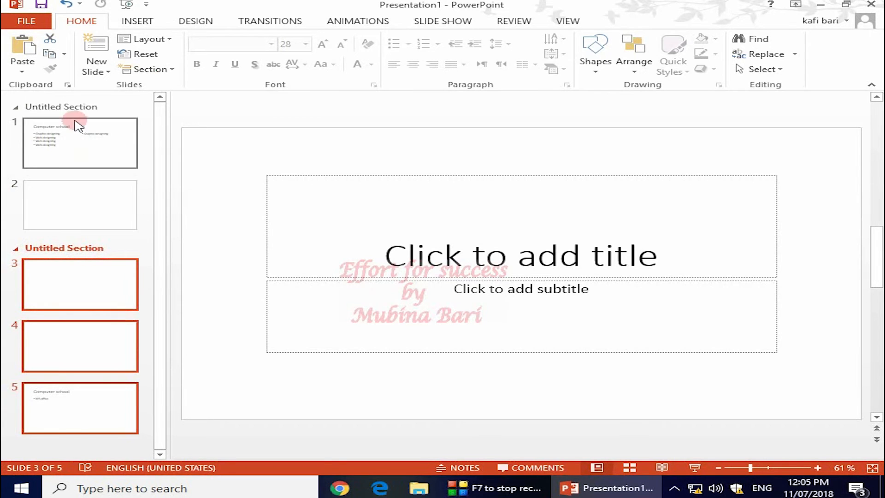
- Select the first section, collapse it and expand it again
click(88, 108)
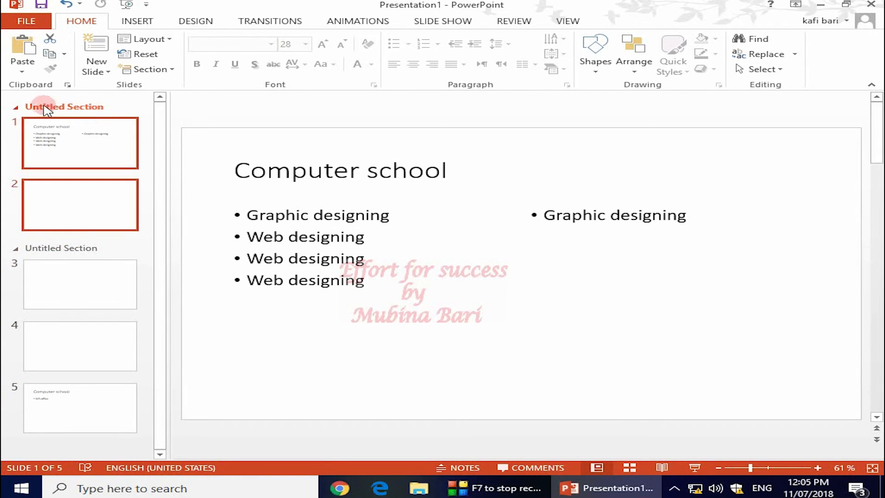
click(16, 107)
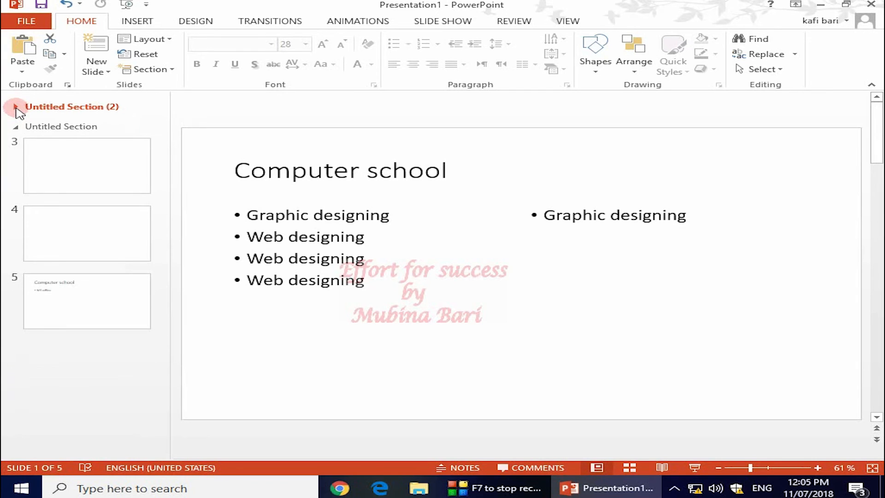
click(15, 107)
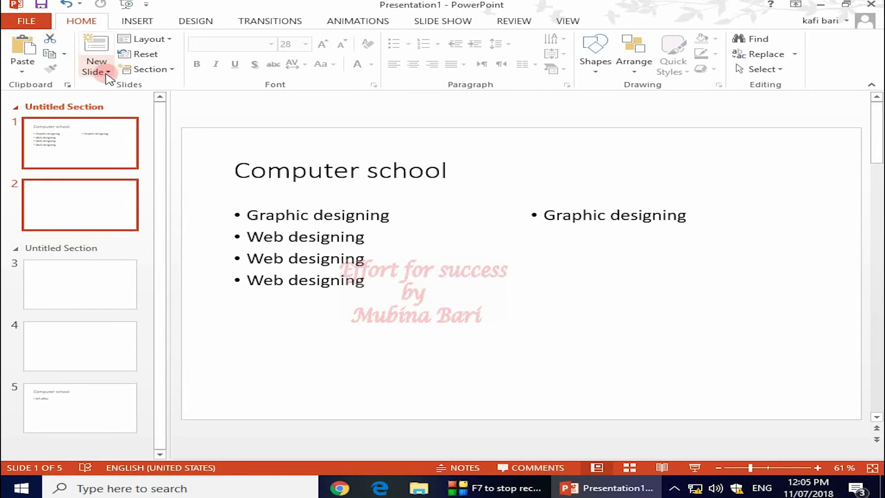